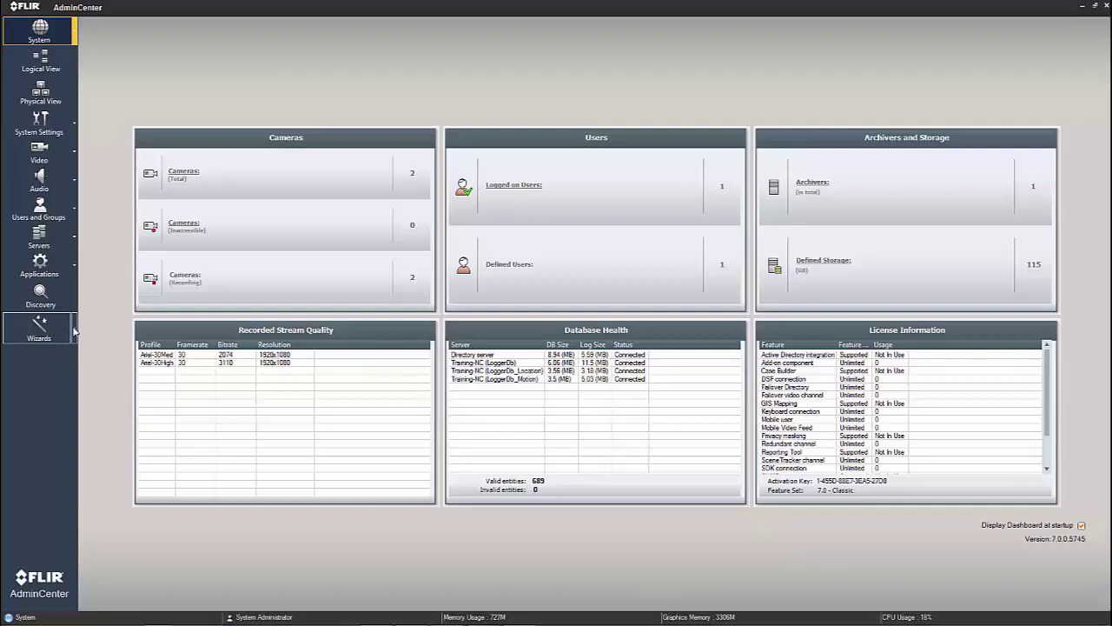
Launch the Camera Wizard for the System, run unit discovery, and stop it once the Axis M5014 is listed
click(75, 331)
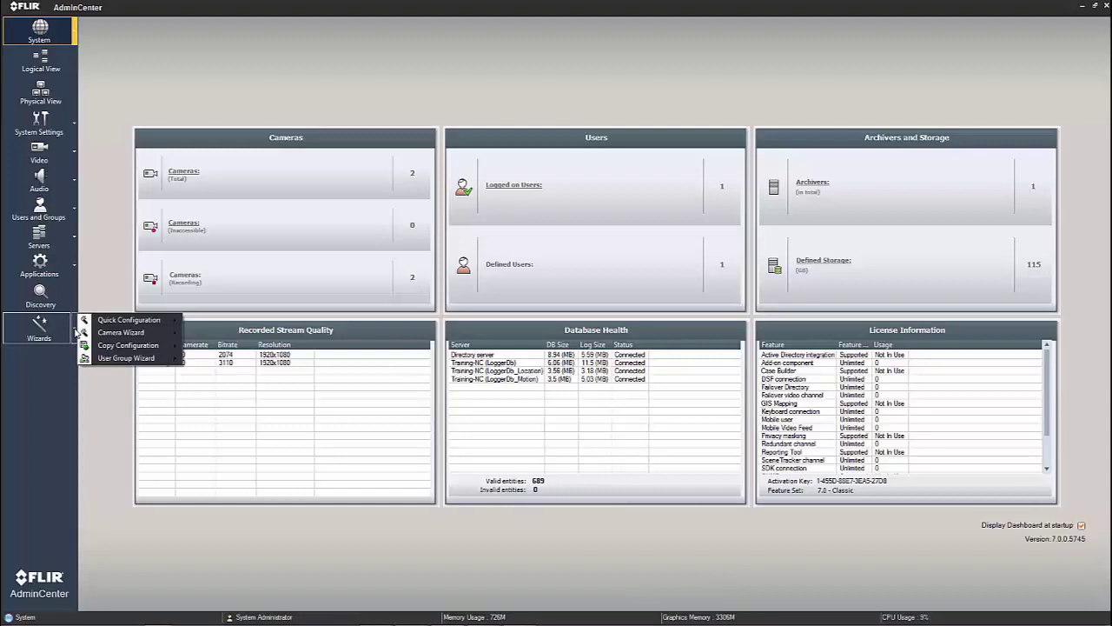
mouse_move(101, 333)
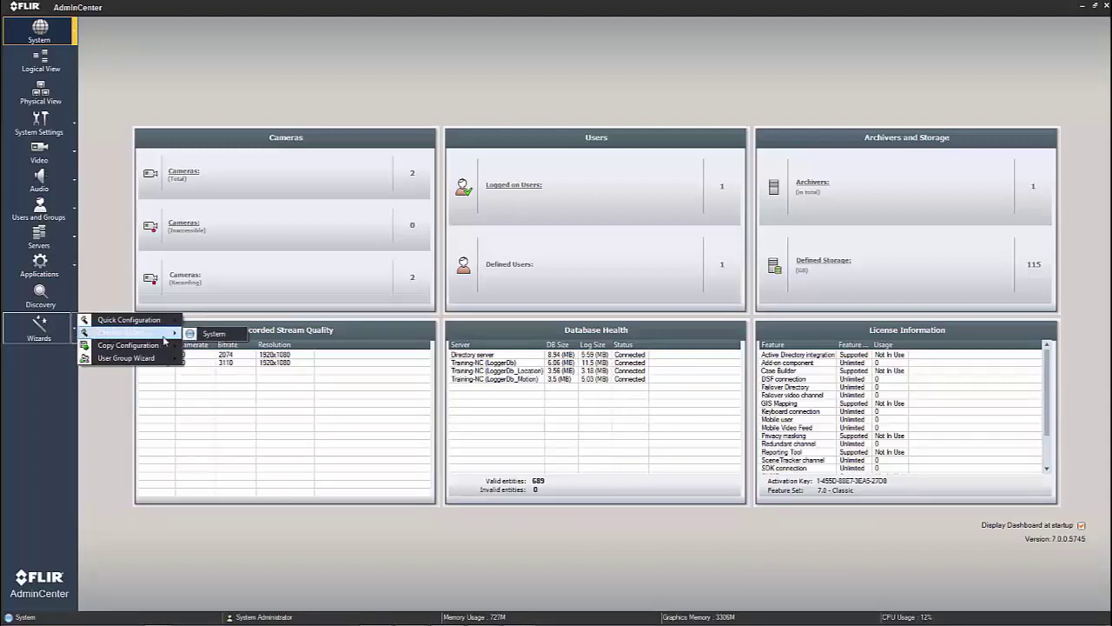
click(214, 335)
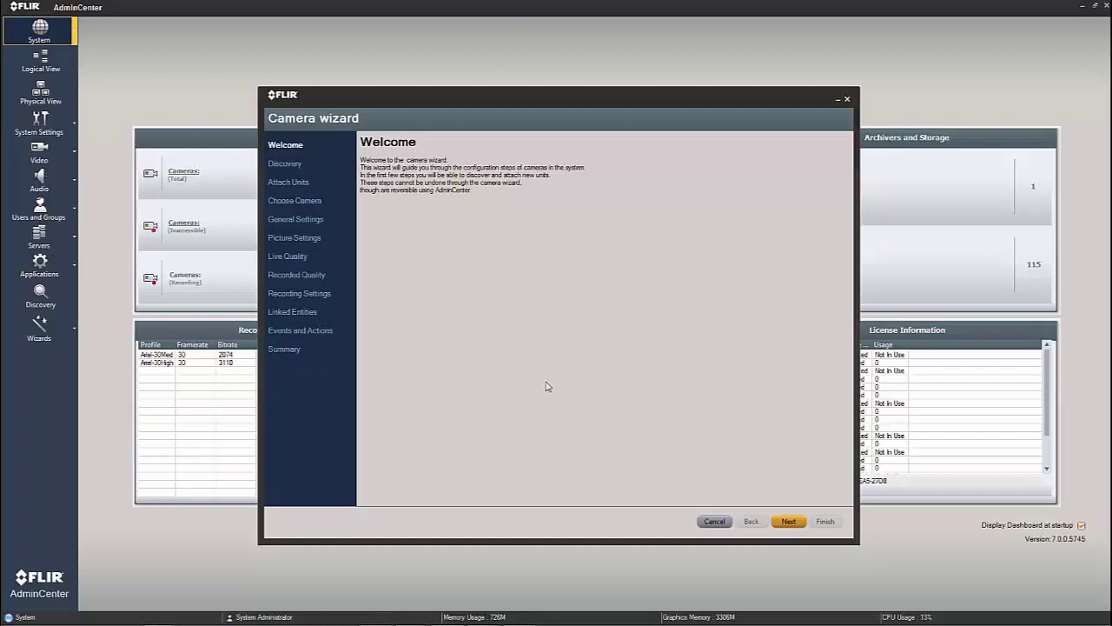
click(780, 524)
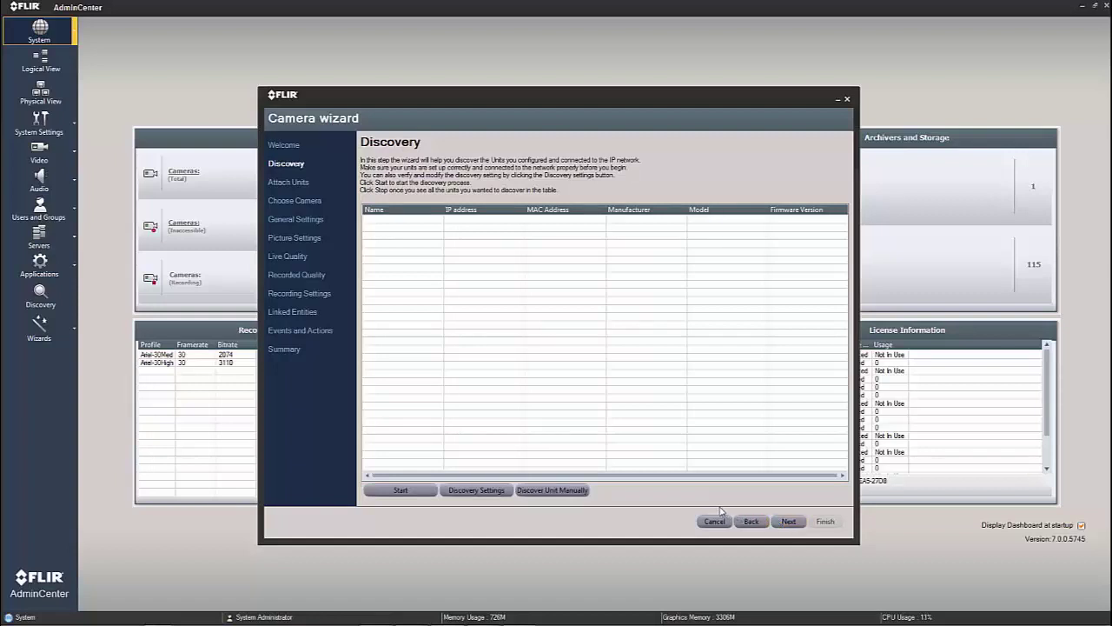
click(419, 494)
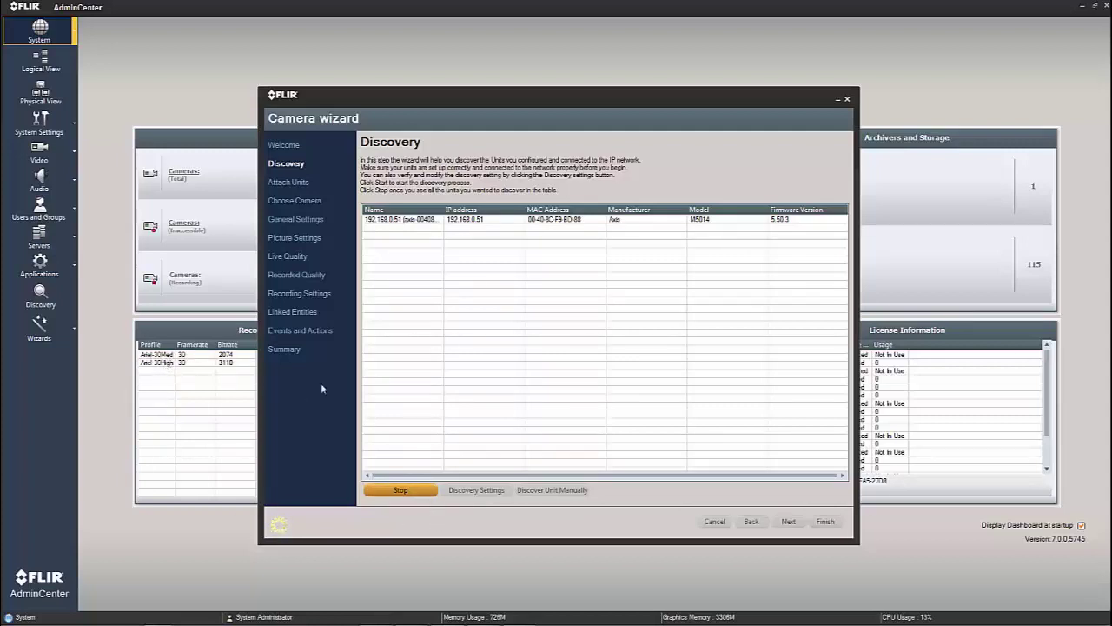
click(417, 492)
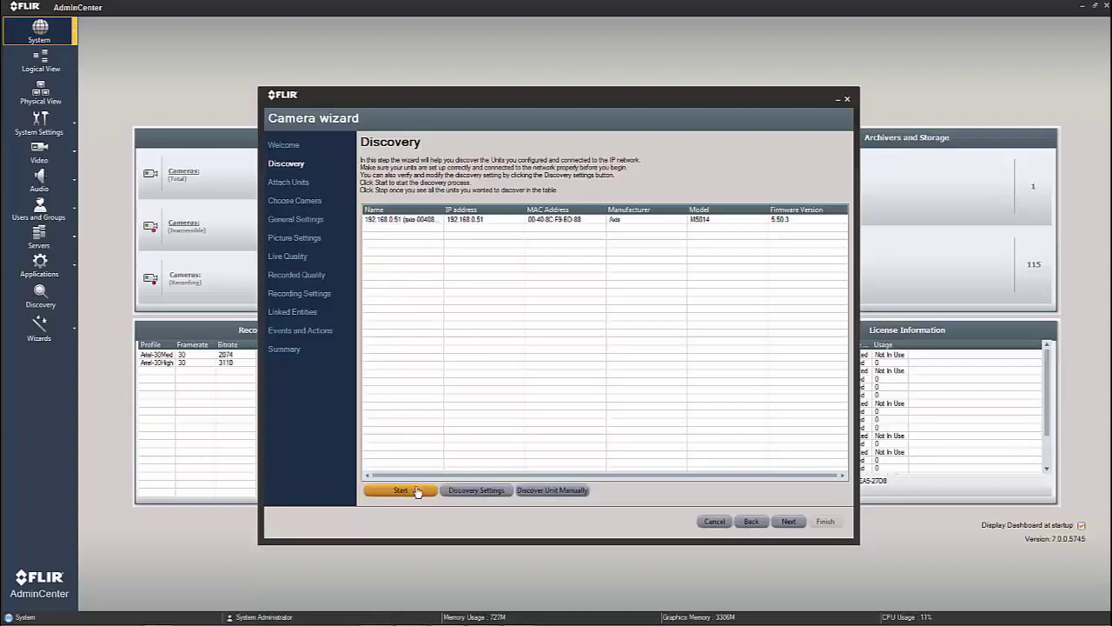
Attach the discovered Axis M5014 unit at 192.168.0.51 to the Training-NC archiver
click(491, 221)
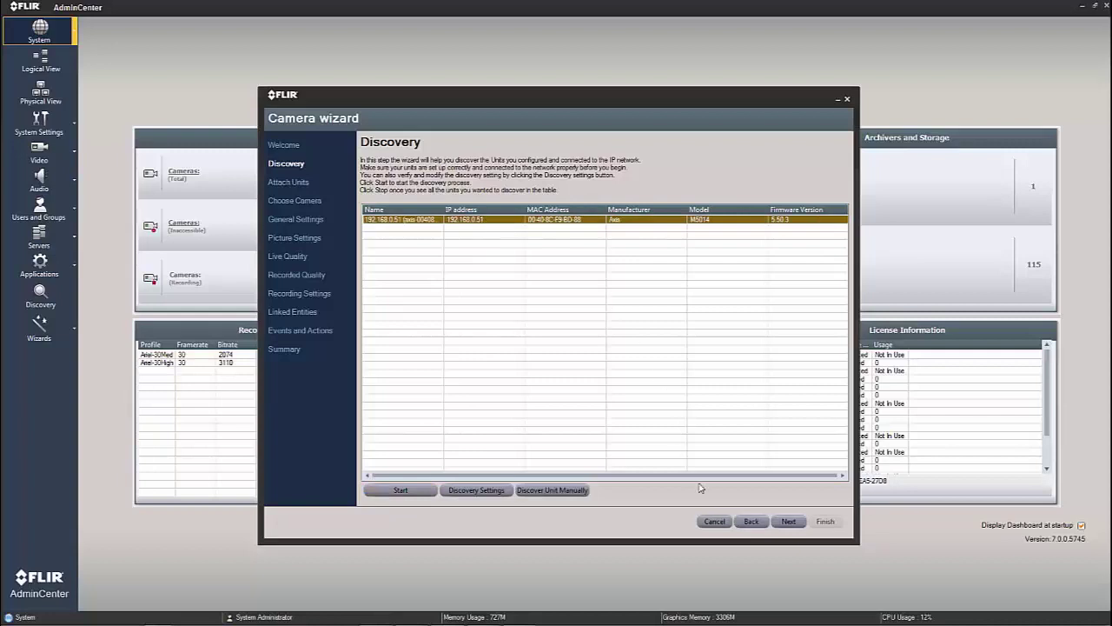
click(785, 524)
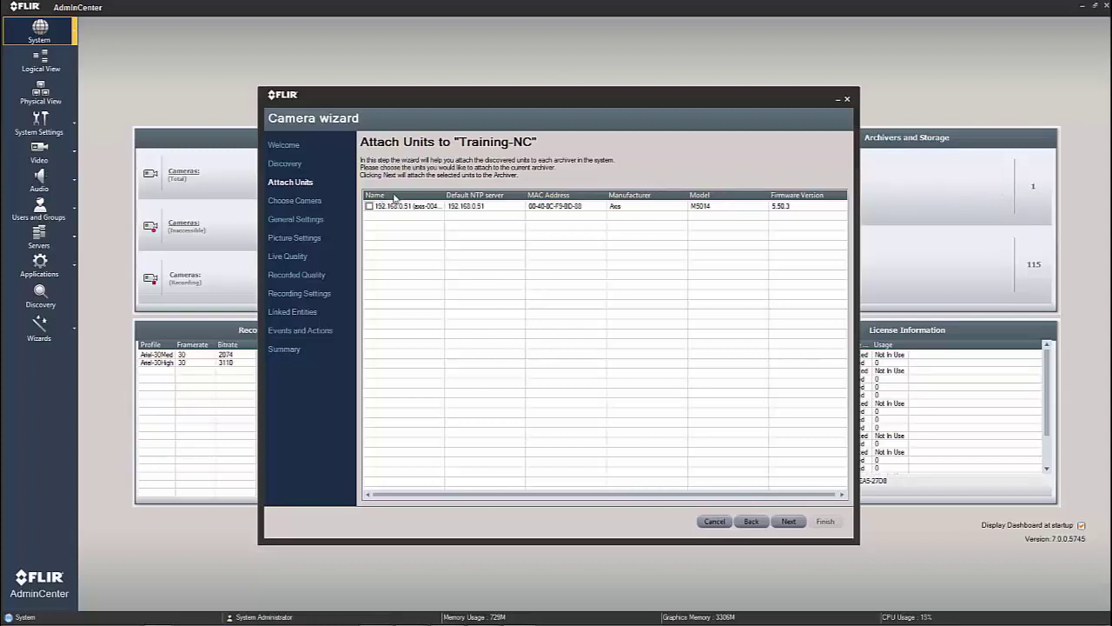
click(369, 207)
click(788, 524)
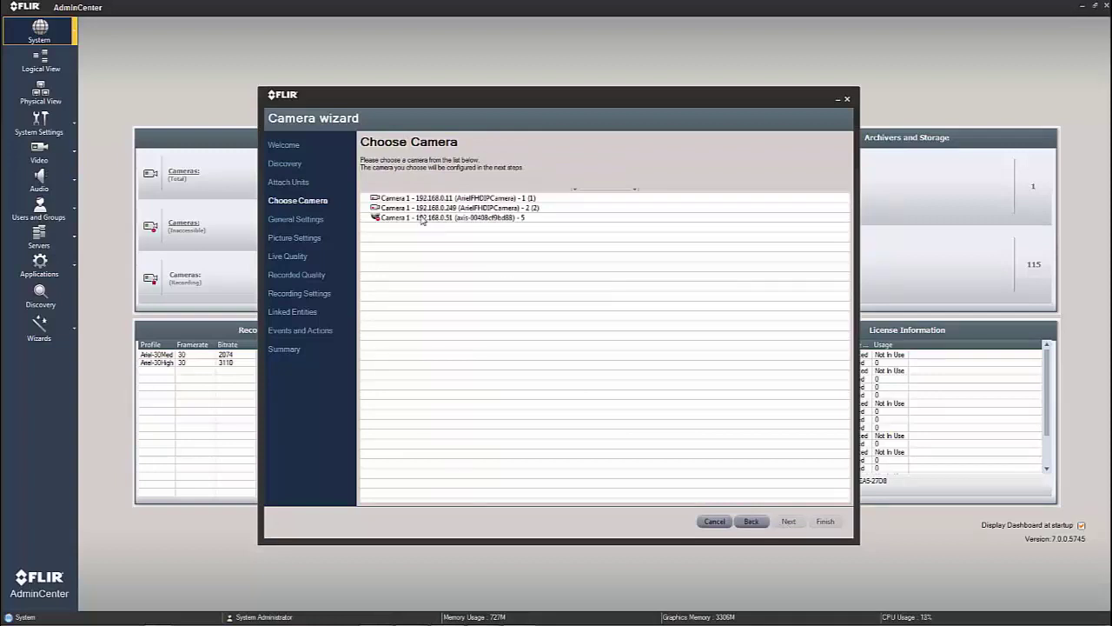
Choose the Axis camera at 192.168.0.51 for configuration and advance through its general and picture settings to Live Quality
click(423, 219)
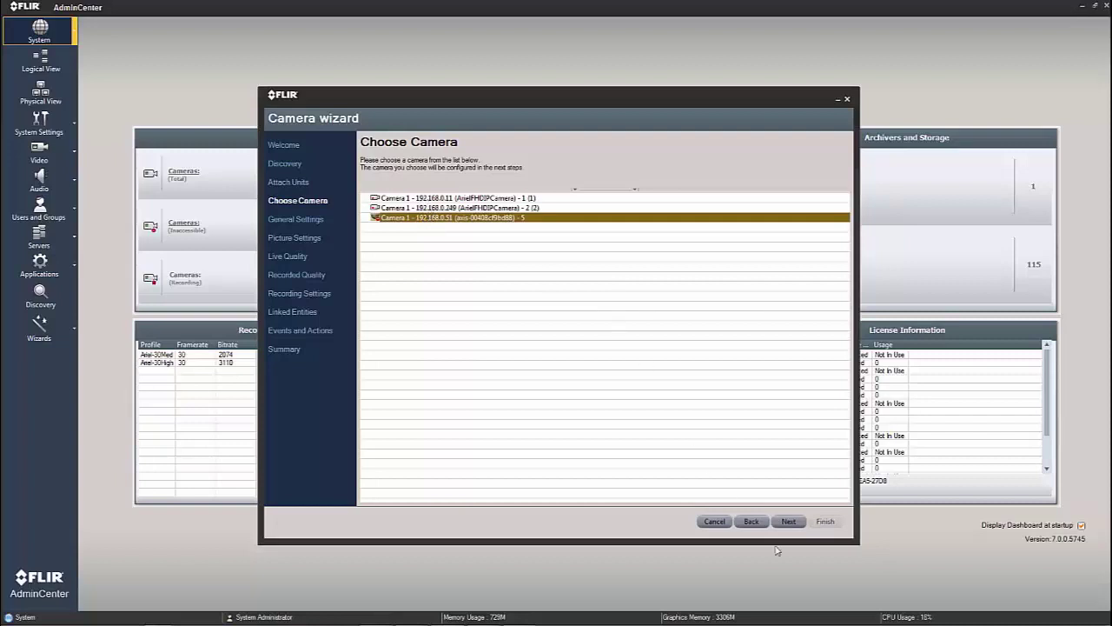
click(788, 522)
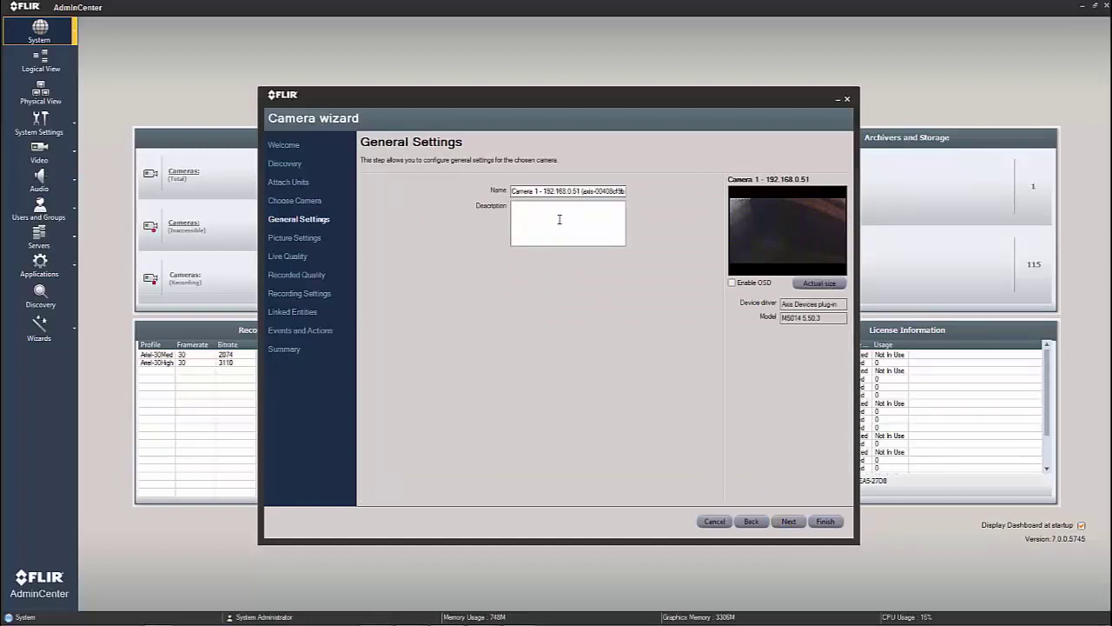
click(733, 283)
click(733, 284)
click(789, 522)
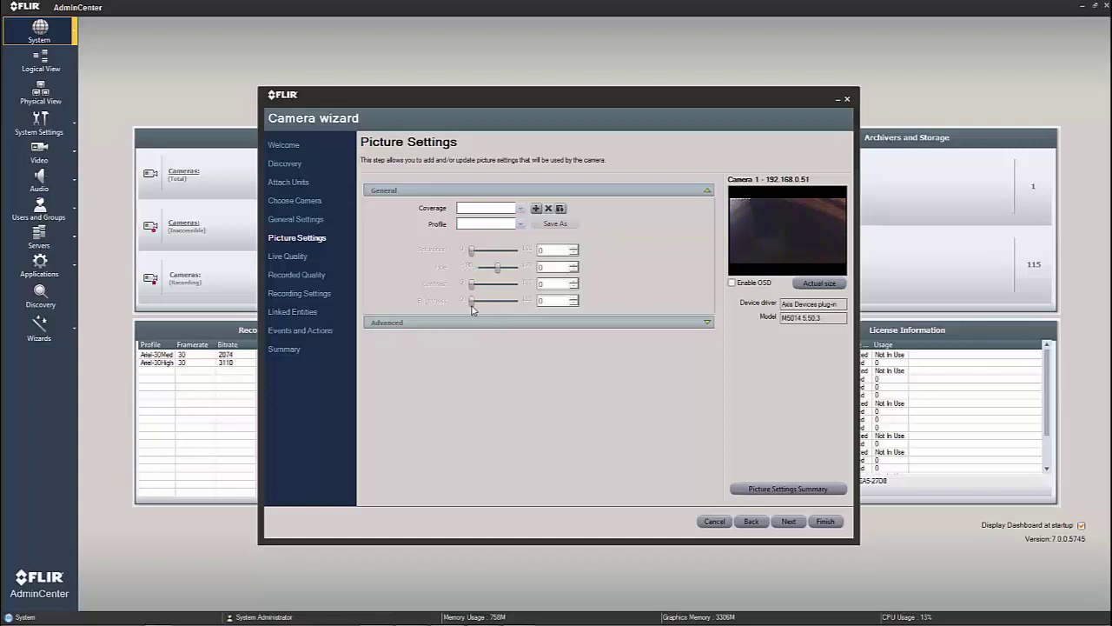
click(787, 522)
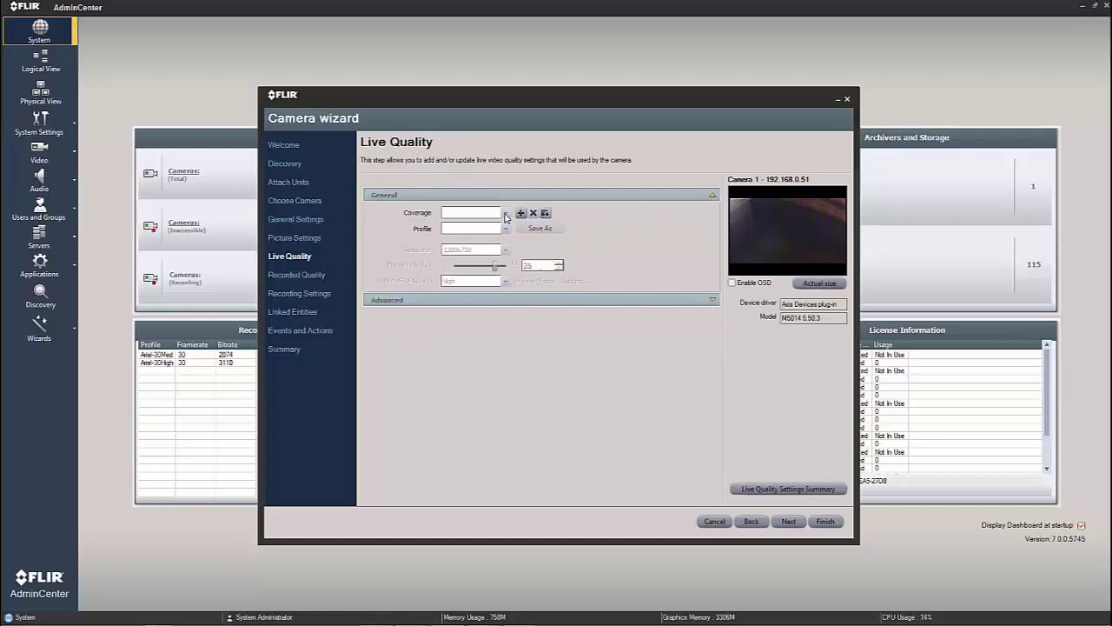
Add the Always coverage to the camera's live quality settings
click(521, 213)
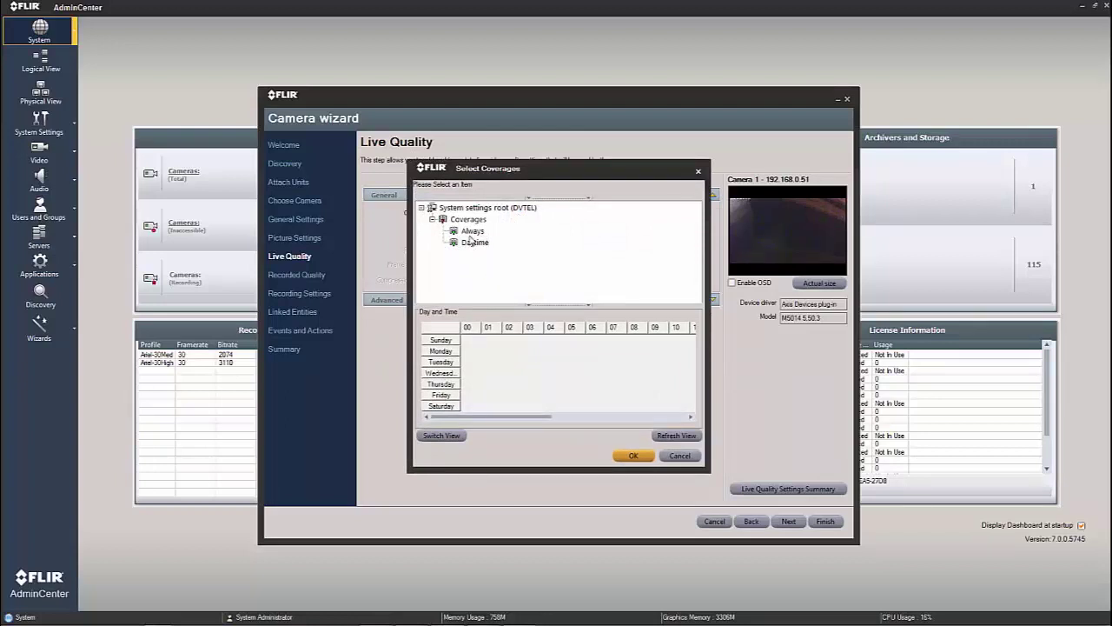
click(470, 232)
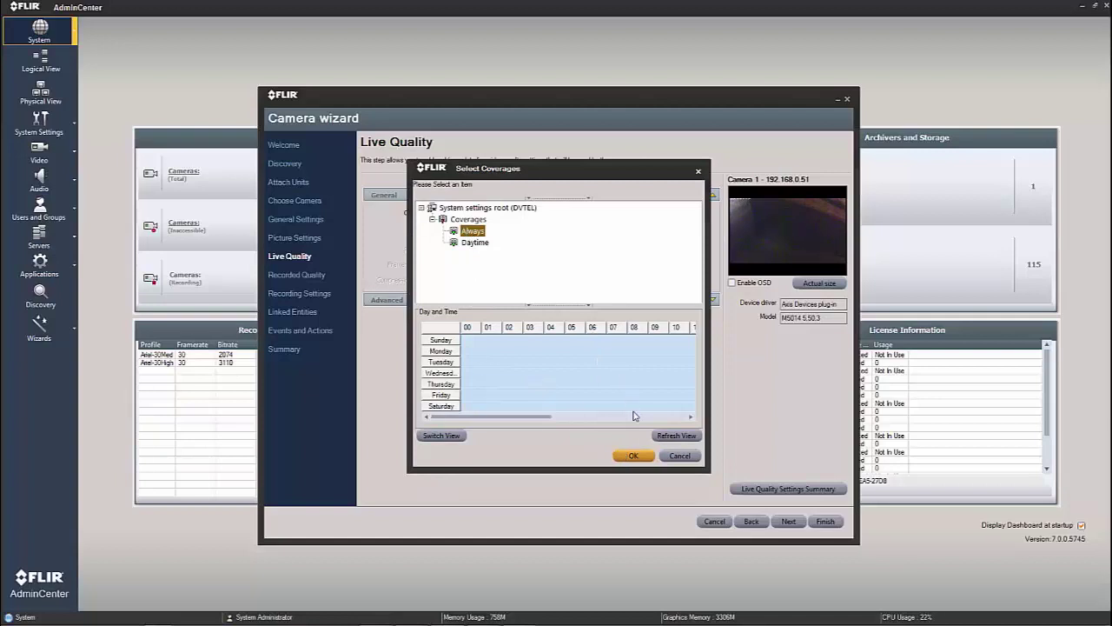
click(634, 456)
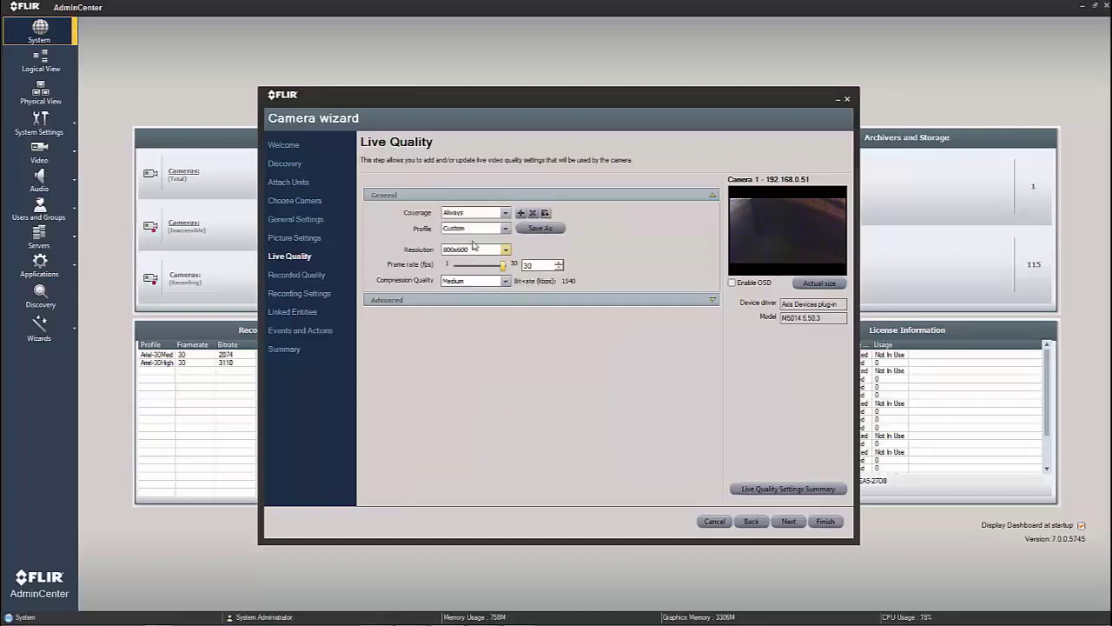
click(466, 231)
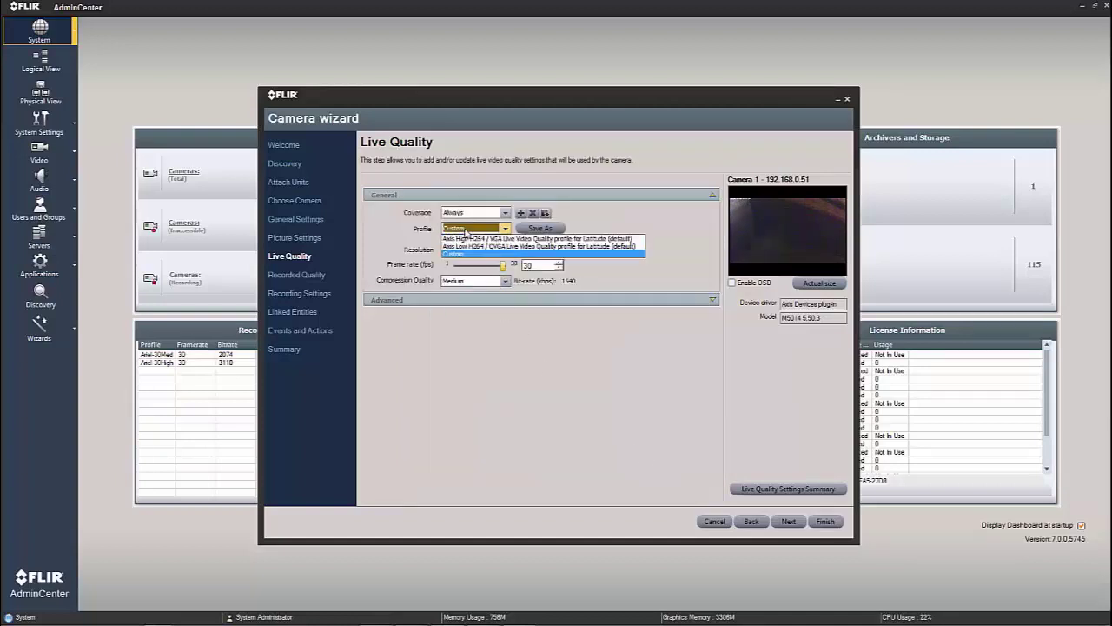
click(470, 237)
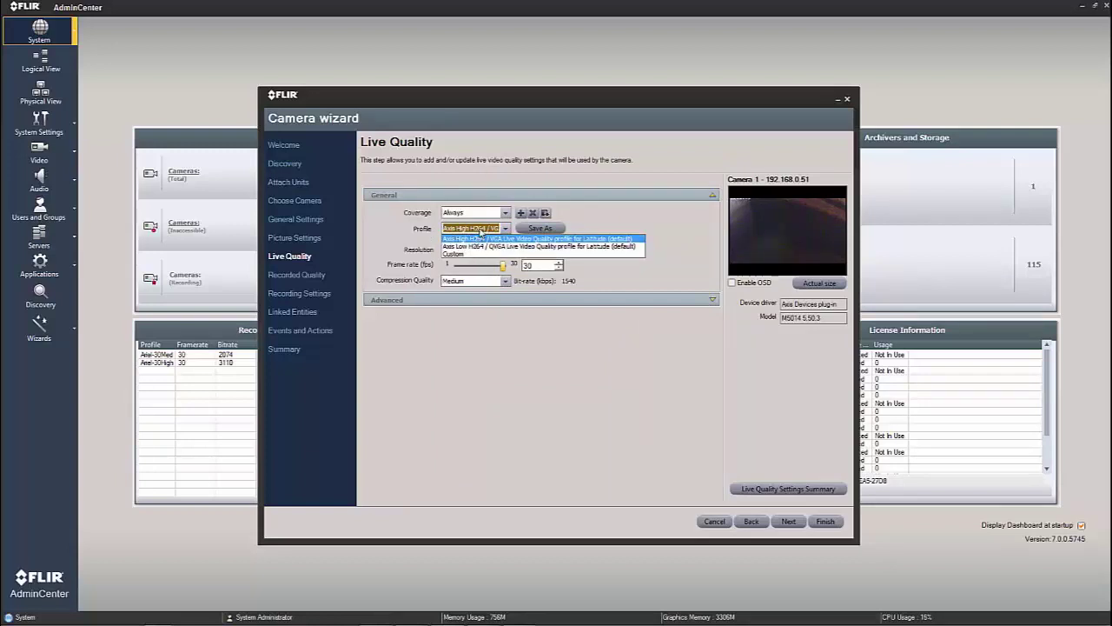
click(476, 253)
click(479, 231)
click(479, 231)
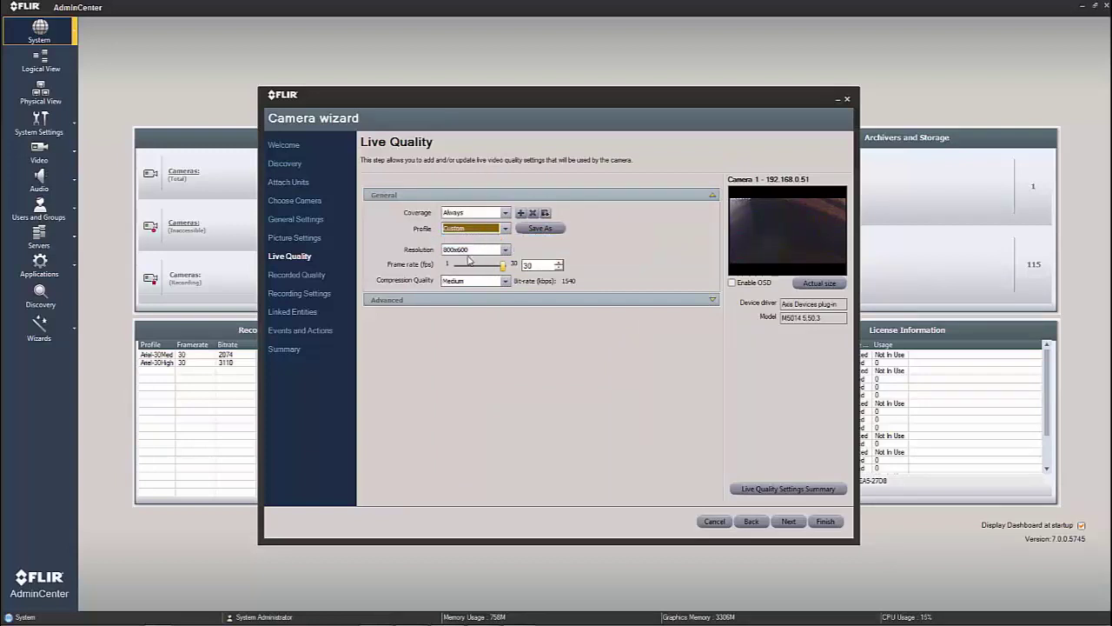
Set the live quality resolution to 1280x720 at 30 fps and the compression quality to High
click(485, 251)
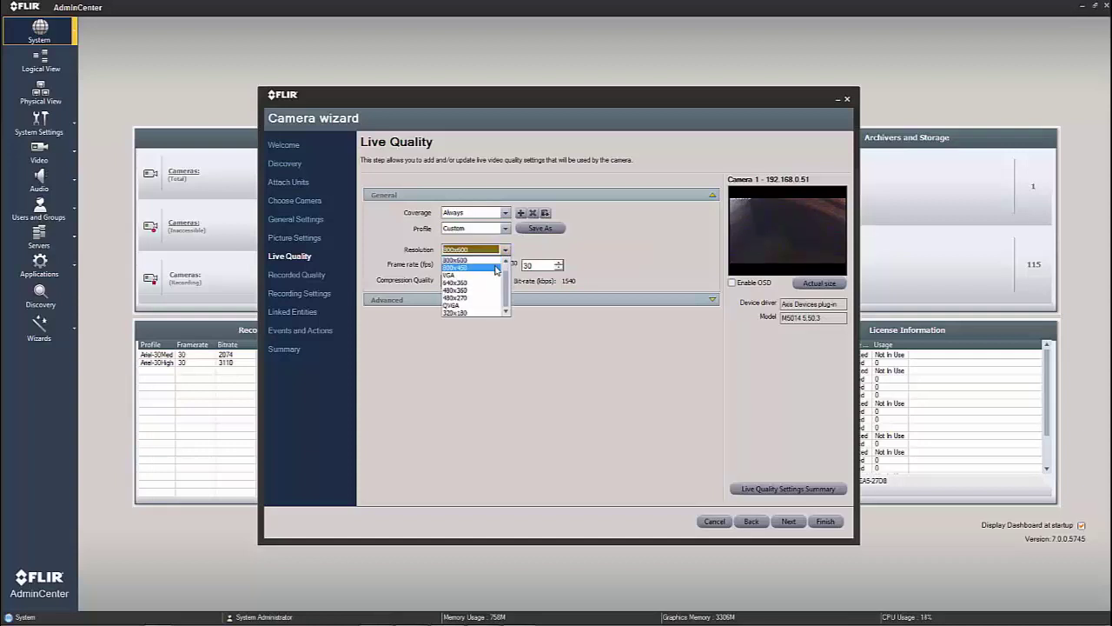
scroll(483, 264, up, 1)
click(483, 261)
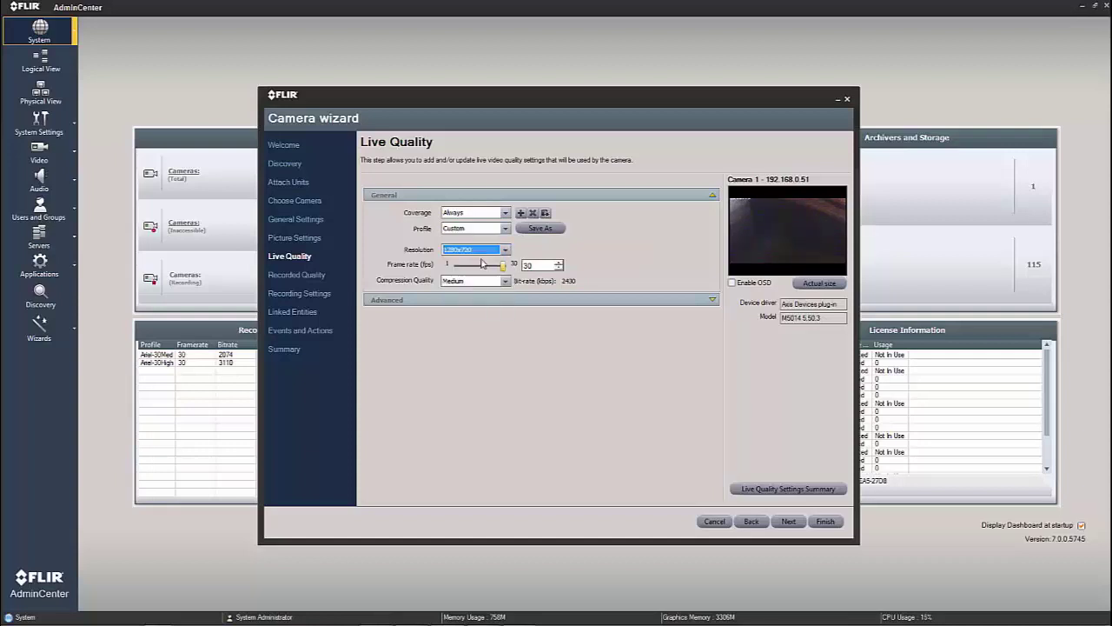
click(502, 266)
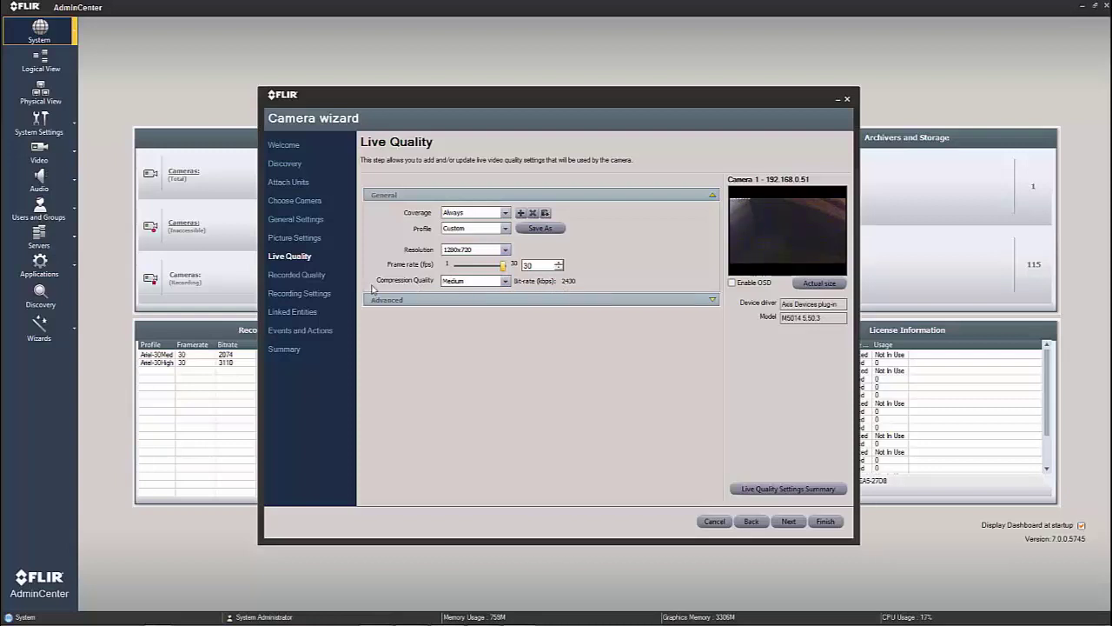
click(467, 281)
click(469, 290)
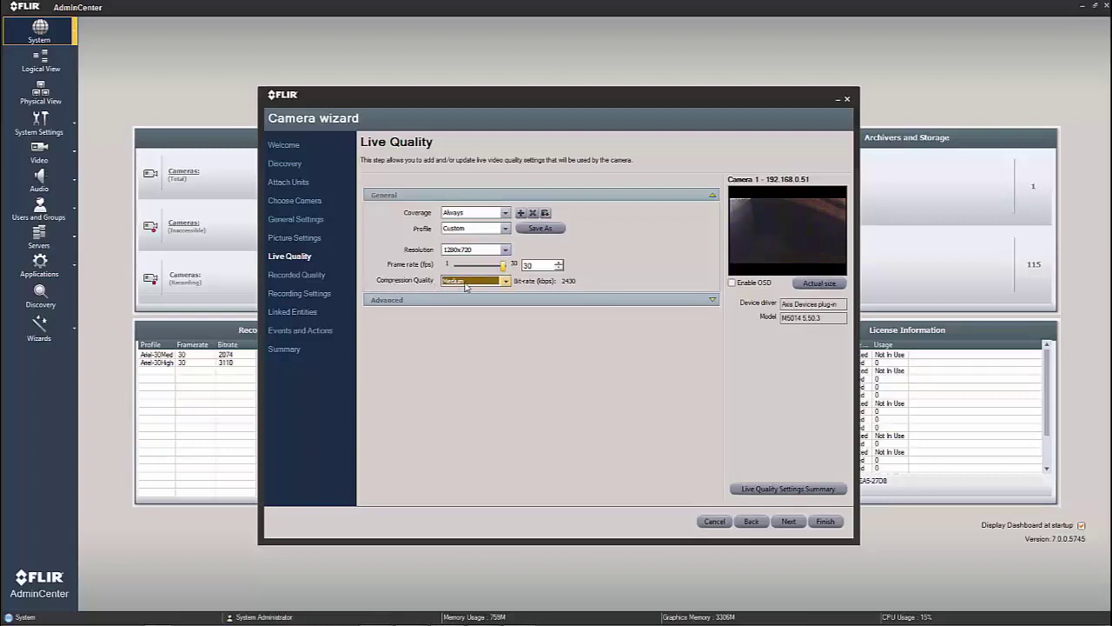
click(504, 282)
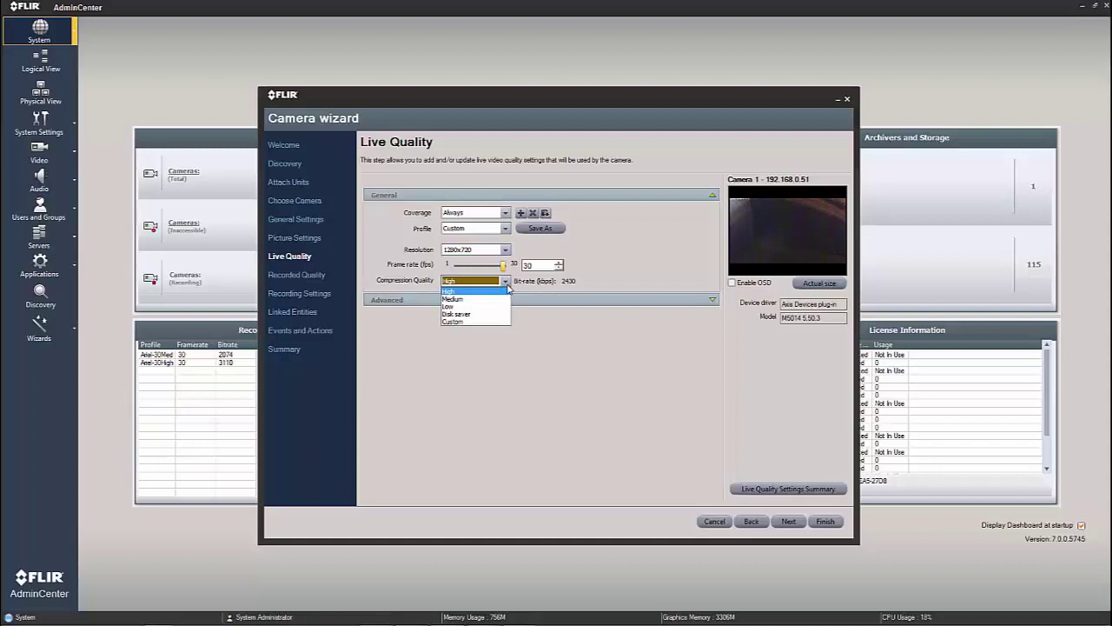
click(505, 293)
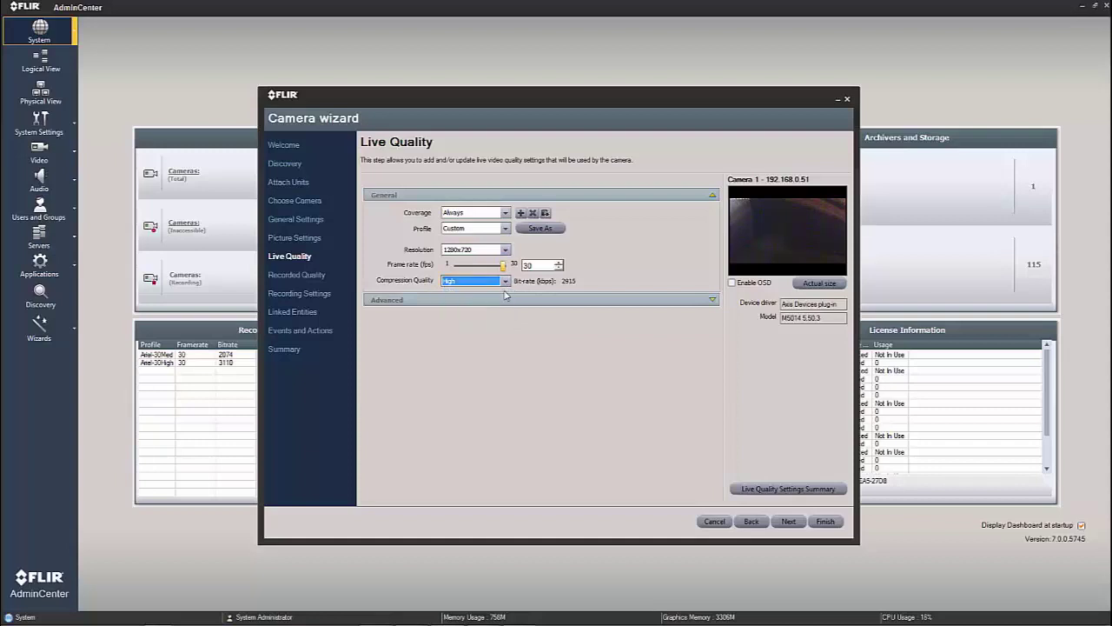
Save the live quality settings as a video profile named Axis High
click(528, 231)
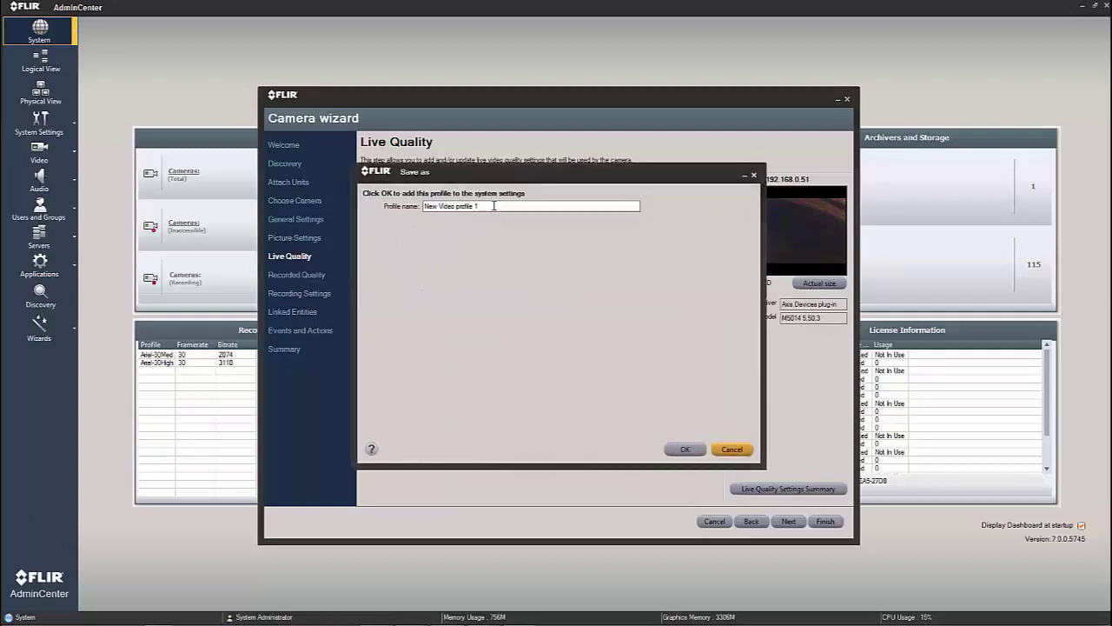
text(Axis High)
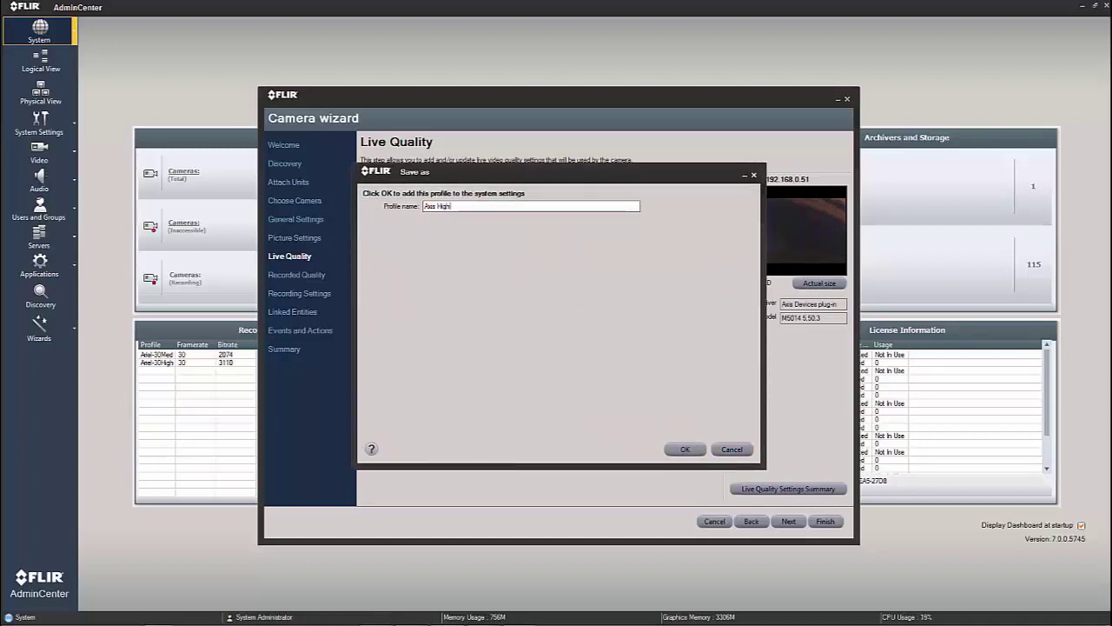
click(675, 451)
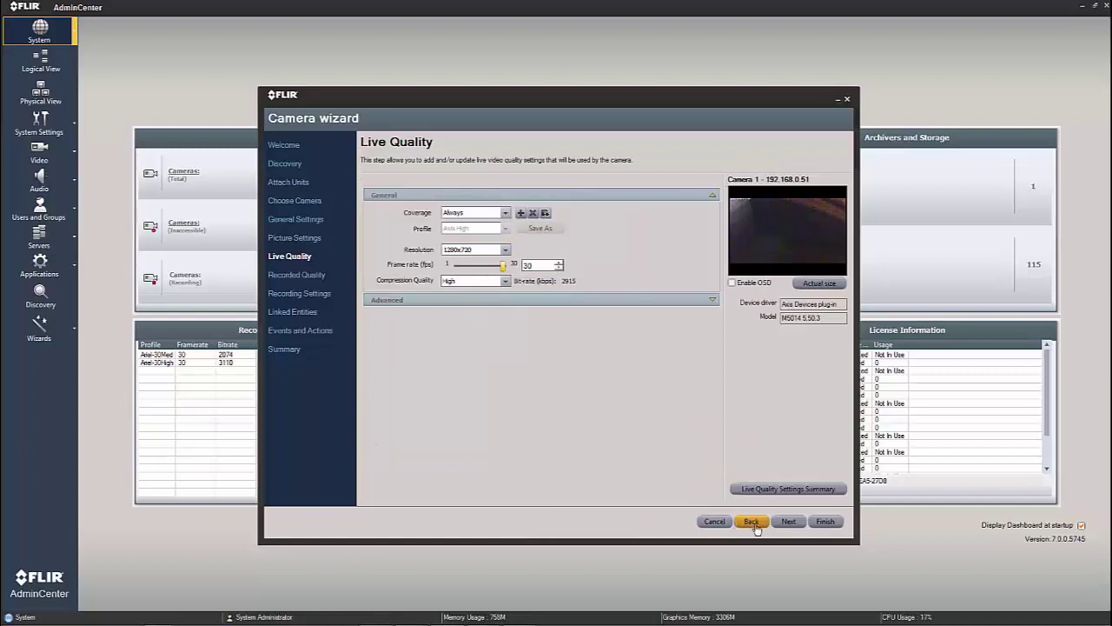
Advance to Recorded Quality, keep the recorded quality same as live, and continue to the recording settings
click(787, 524)
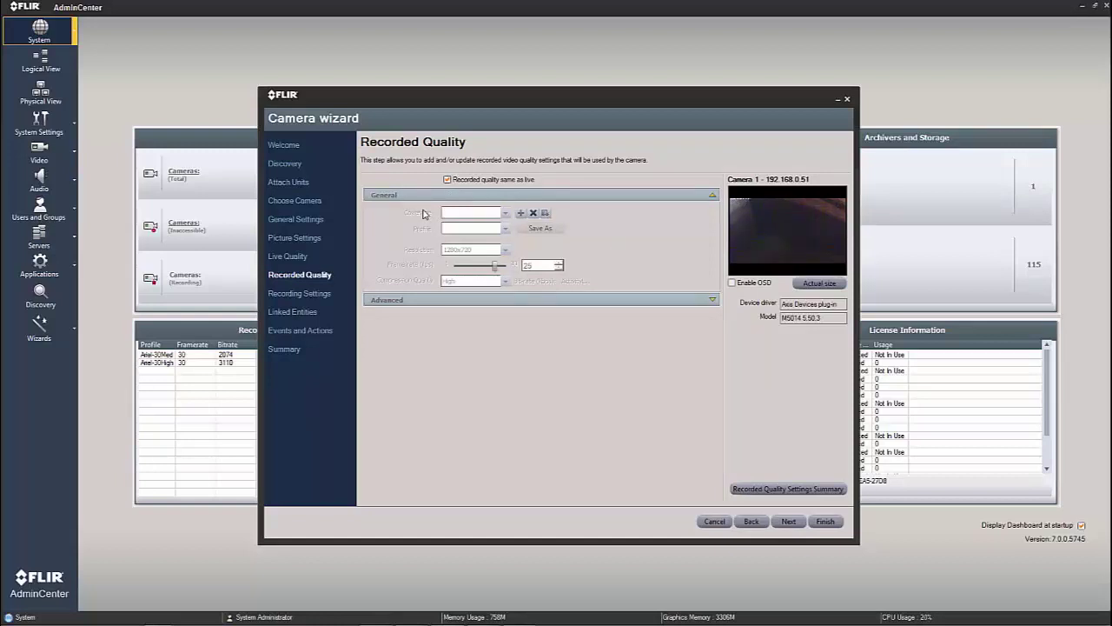
click(449, 181)
click(447, 180)
click(791, 523)
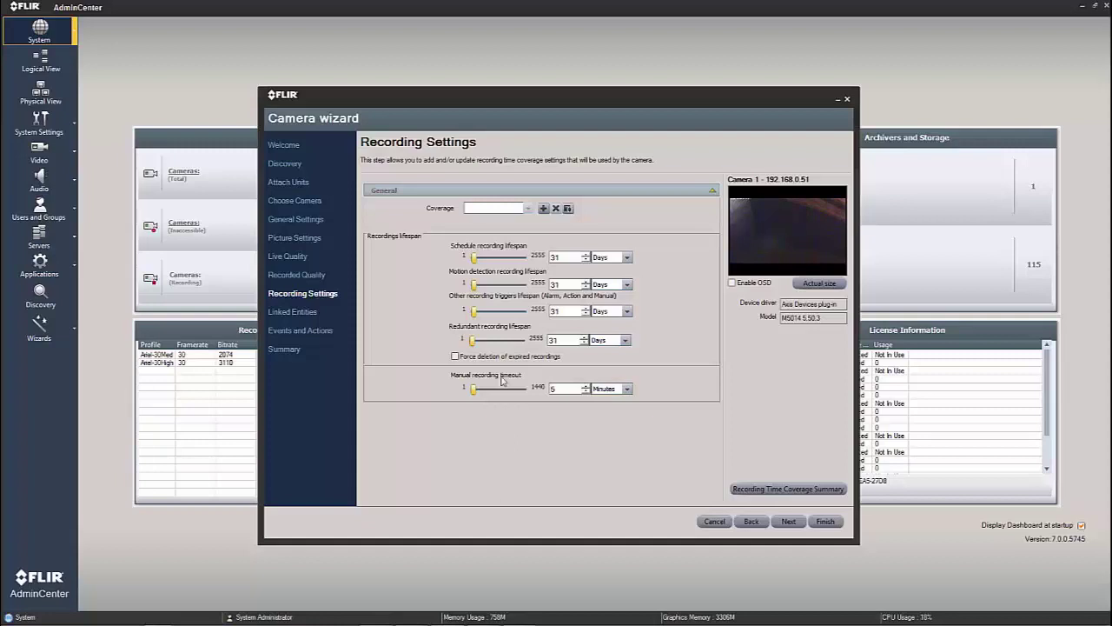
Add the Always coverage to the camera's recording settings and continue to the linked entities
click(544, 209)
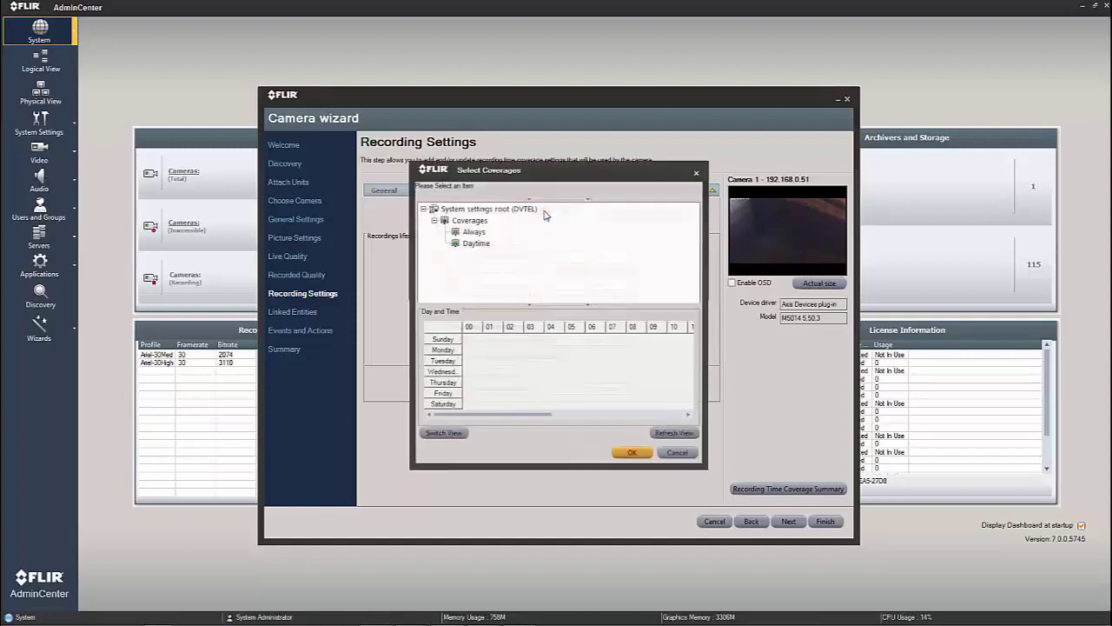
click(477, 232)
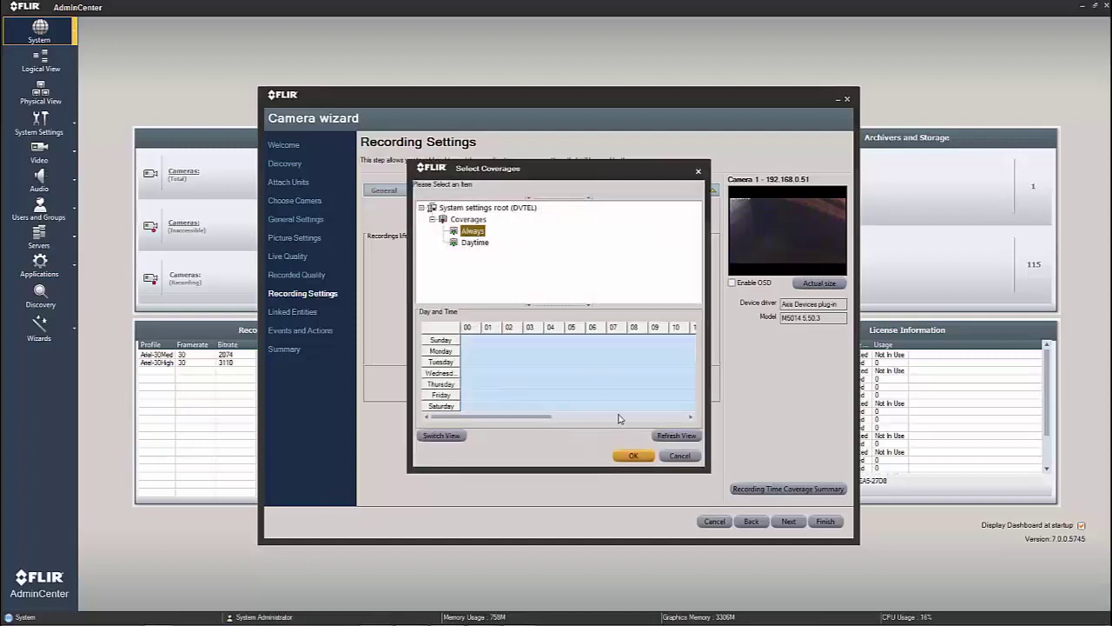
click(635, 456)
click(779, 523)
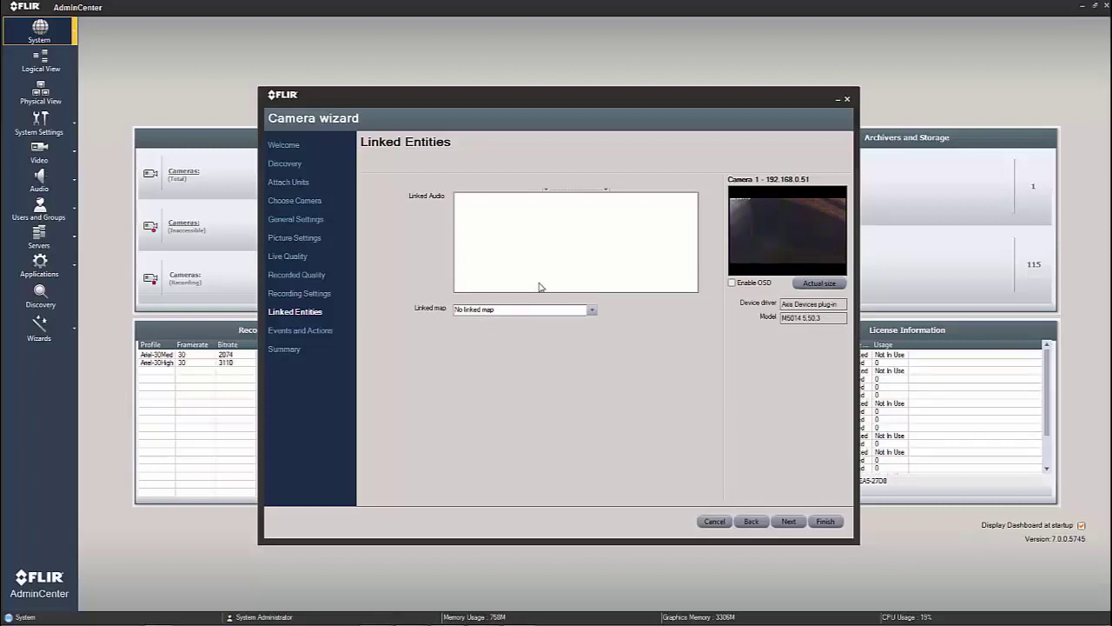
Keep No linked map, look through the available events without assigning actions, and advance to the wizard's summary
click(589, 311)
click(622, 360)
click(789, 522)
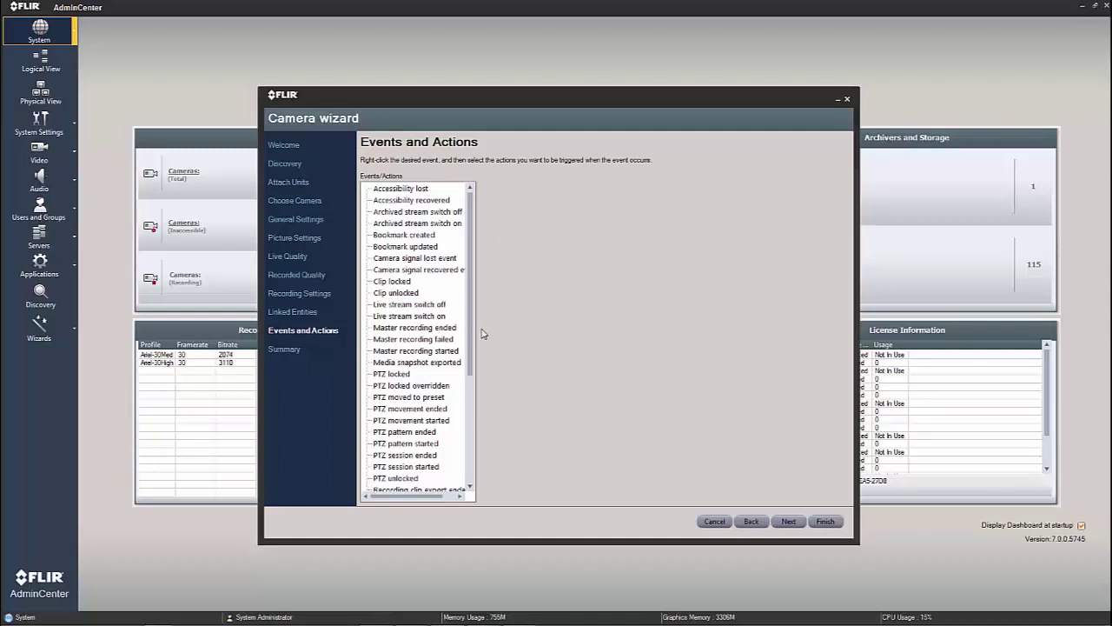
drag(469, 315, 471, 257)
click(786, 521)
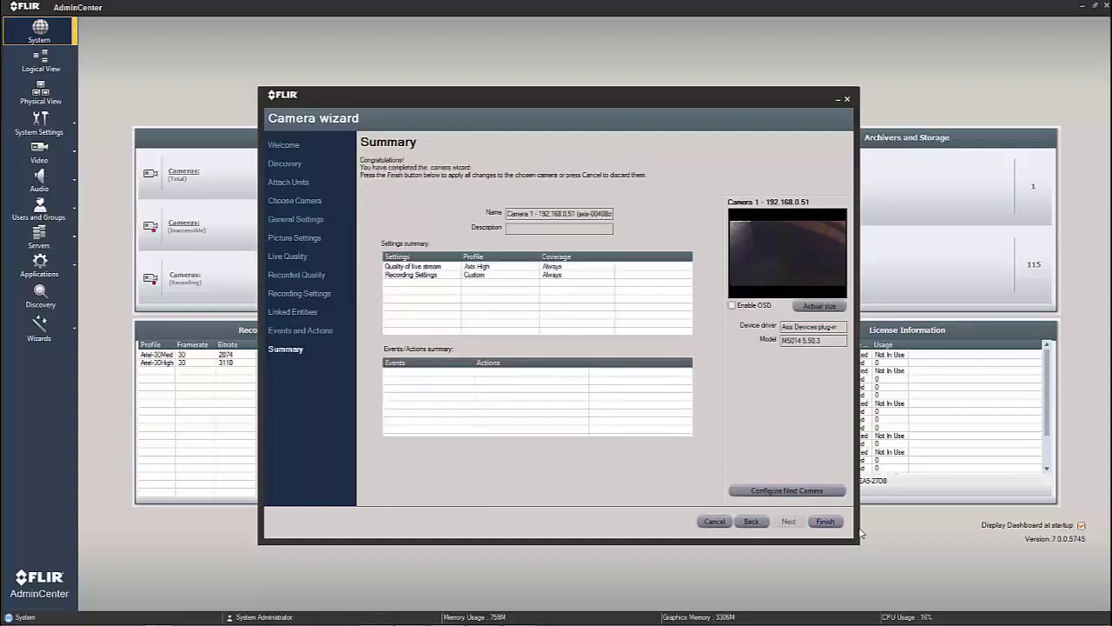
Finish the camera wizard to apply all changes, and view the general settings of the new camera 192.168.0.51 among the video devices
click(827, 522)
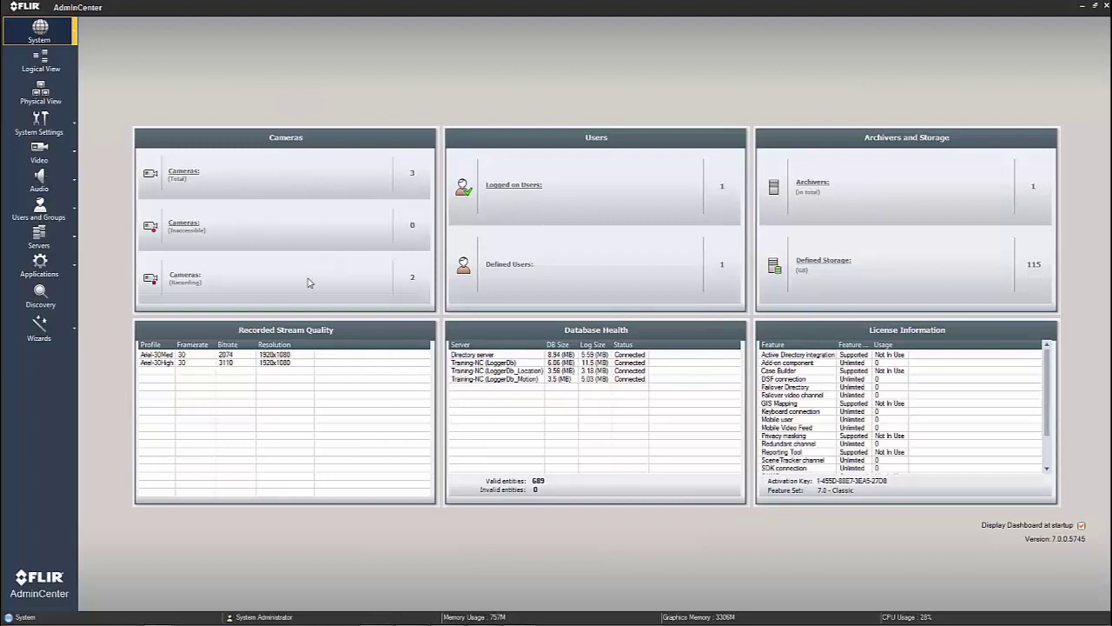
click(39, 156)
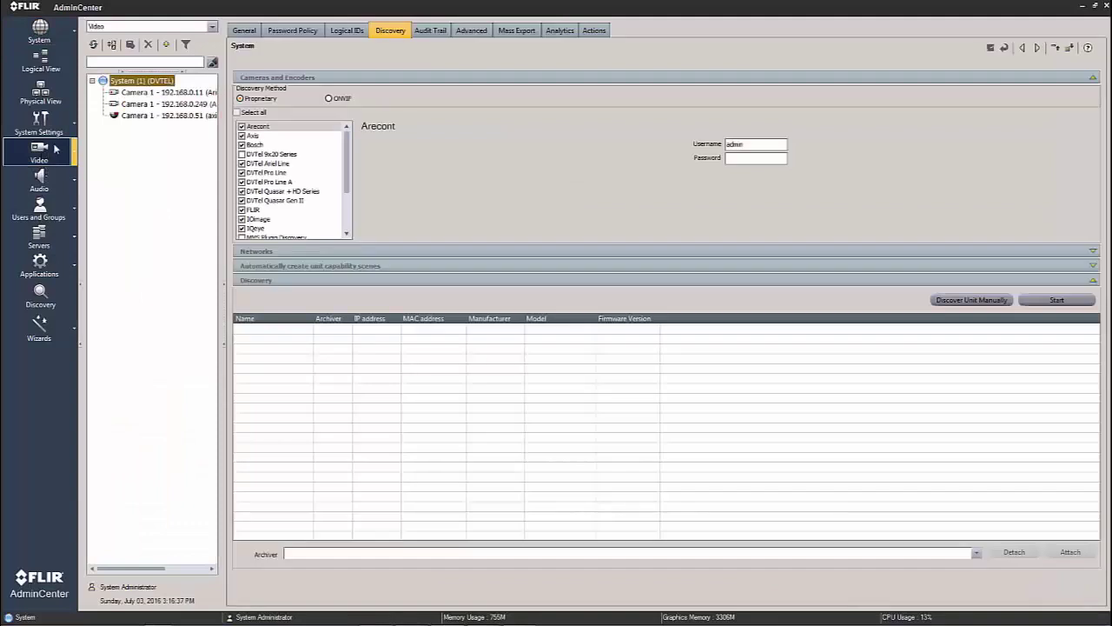
click(129, 118)
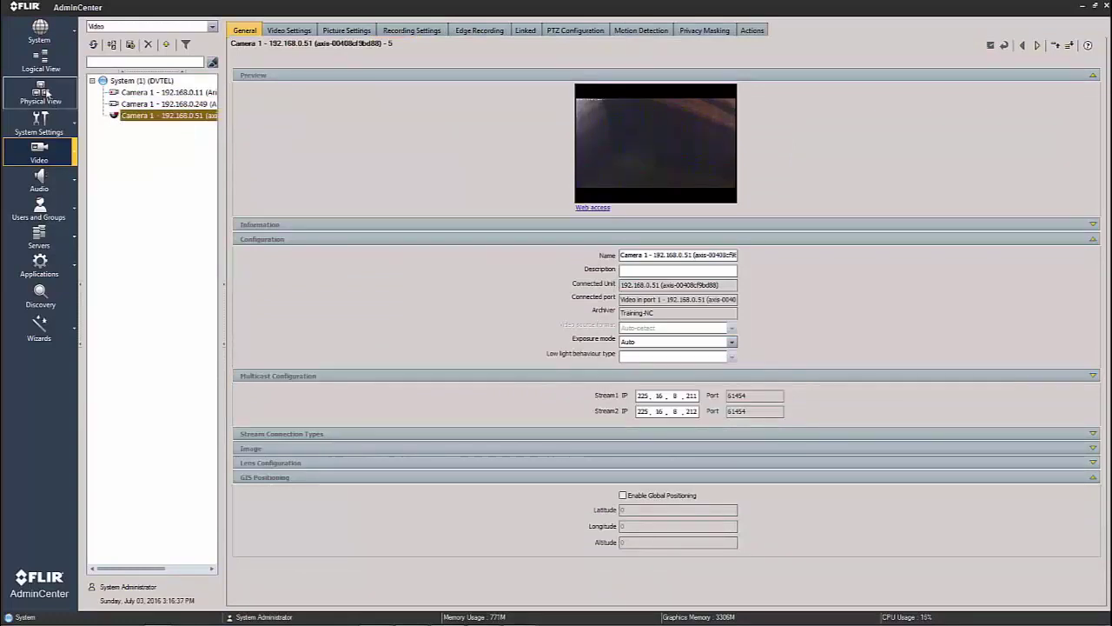
click(39, 38)
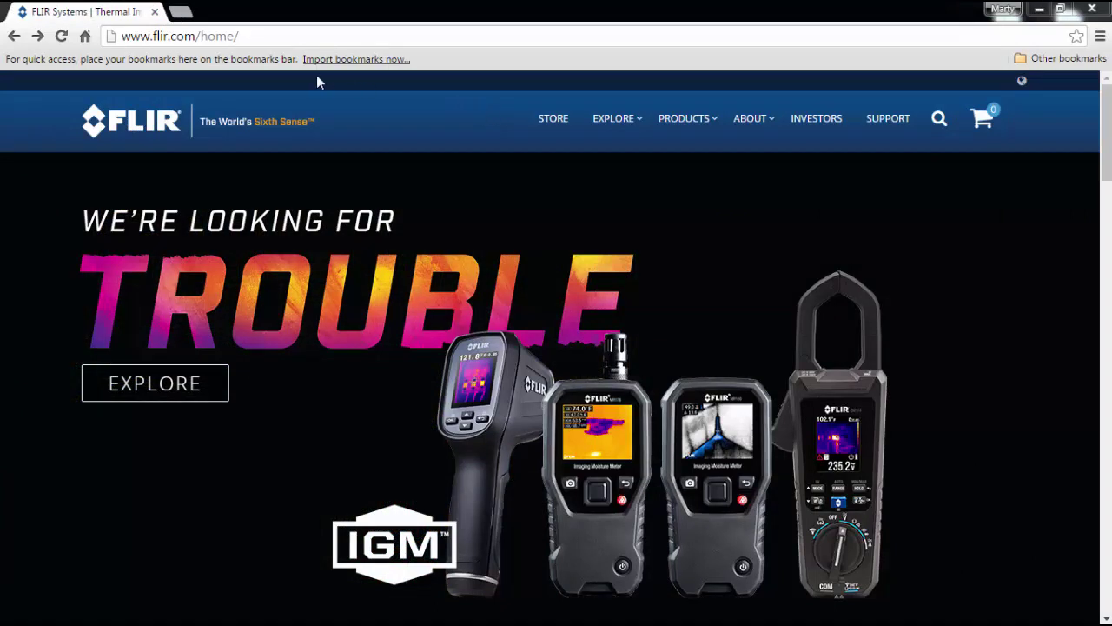
Switch to the browser, open the Online Training page under FLIR Security support, and look through the upcoming and recorded webinars
click(179, 38)
mouse_move(666, 129)
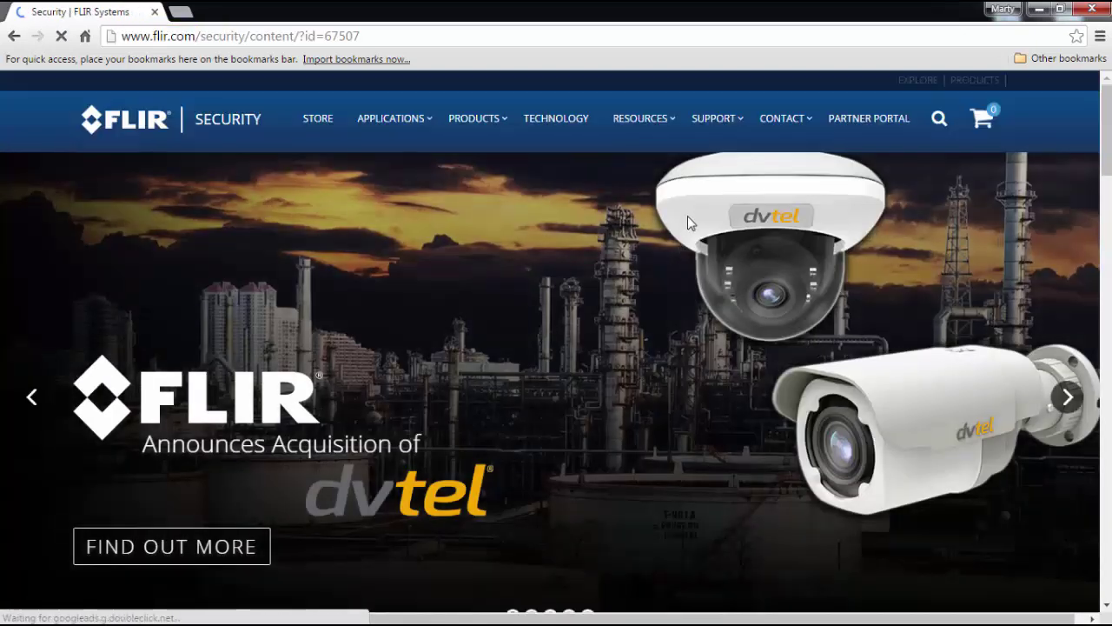
mouse_move(712, 130)
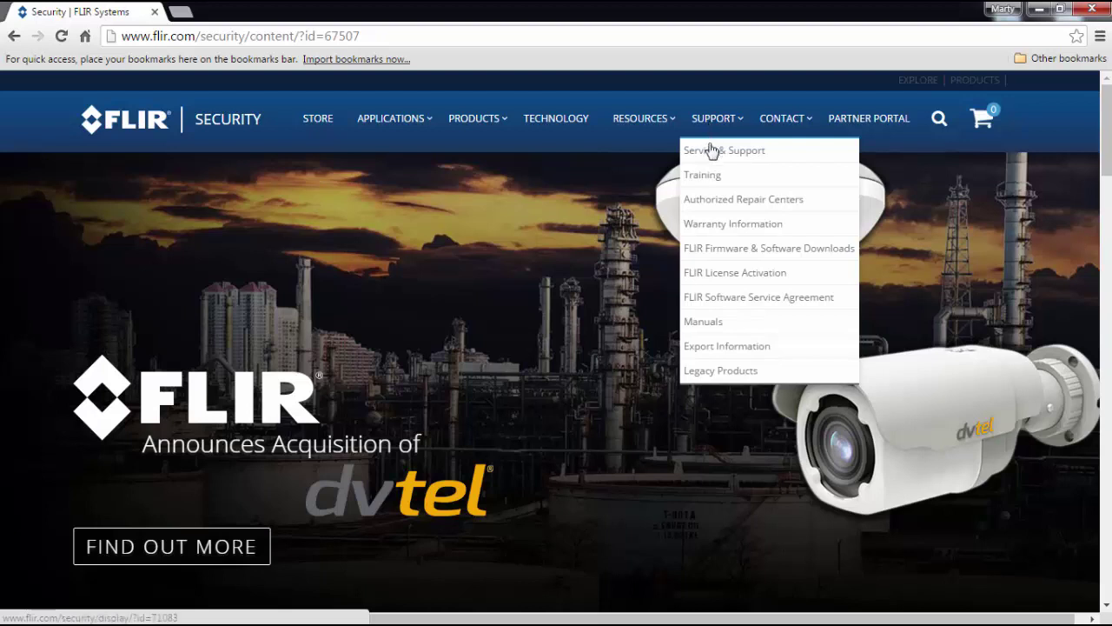
click(712, 177)
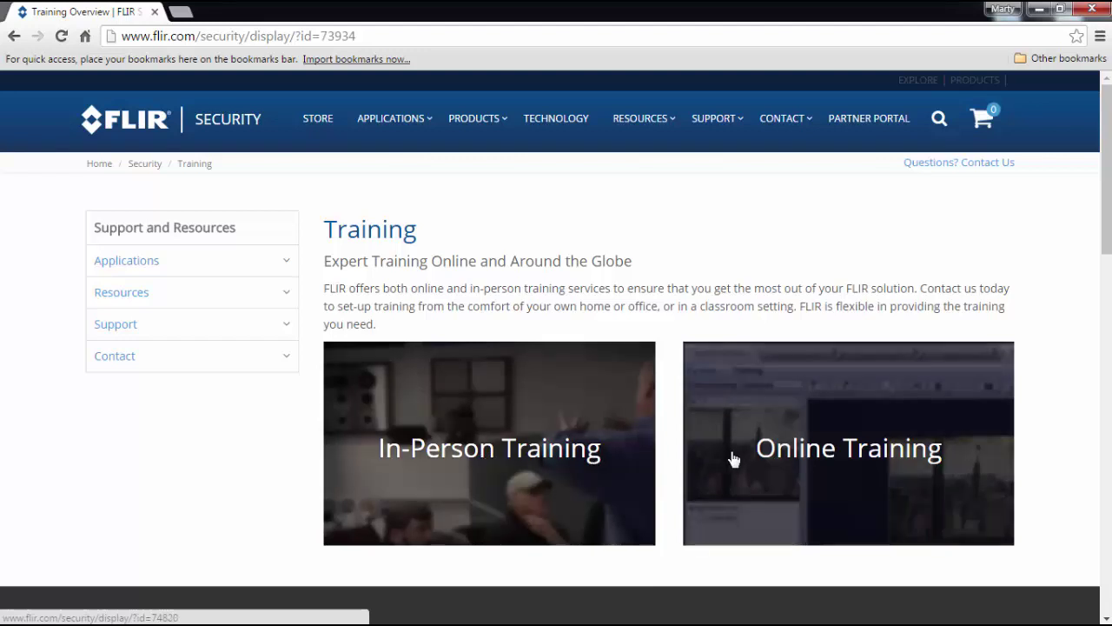
click(825, 456)
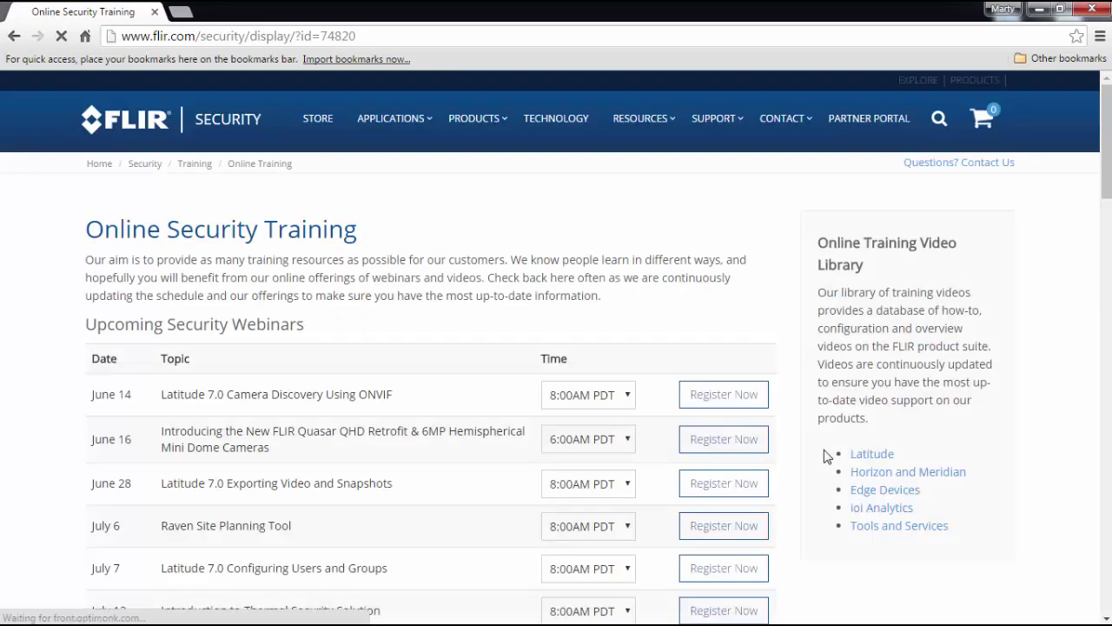
scroll(356, 313, down, 1)
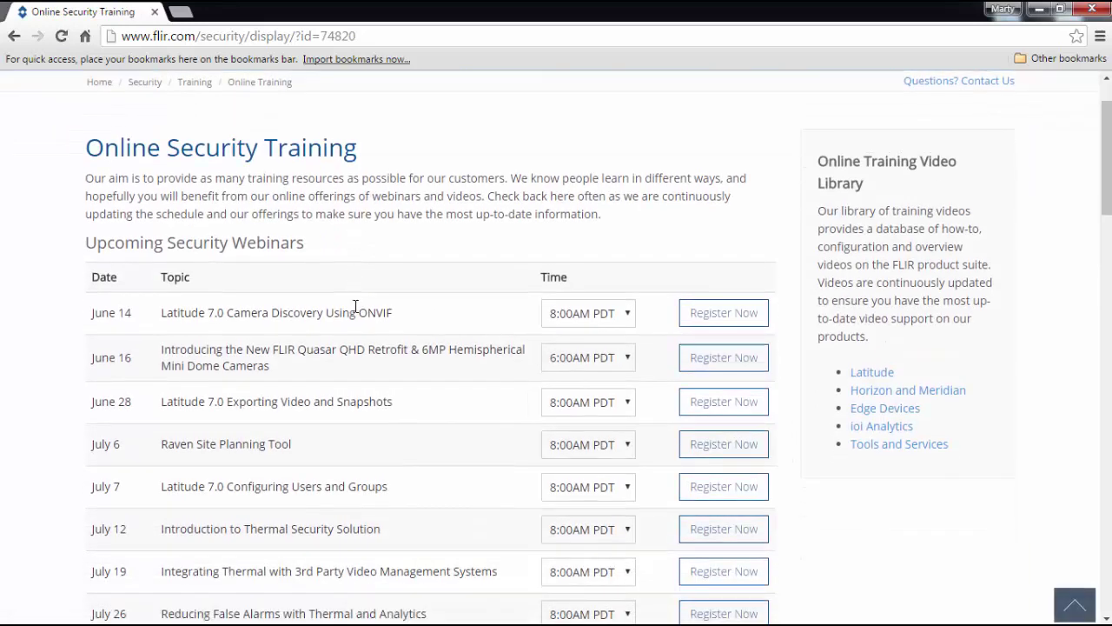
scroll(356, 313, down, 3)
scroll(356, 311, down, 5)
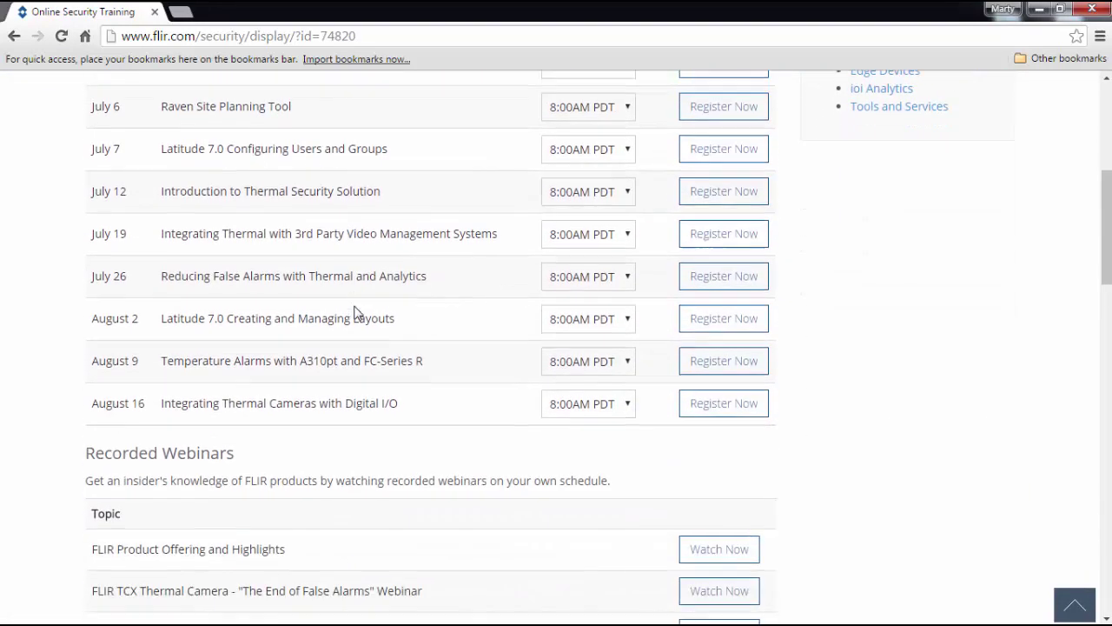
scroll(357, 306, down, 2)
scroll(357, 305, up, 9)
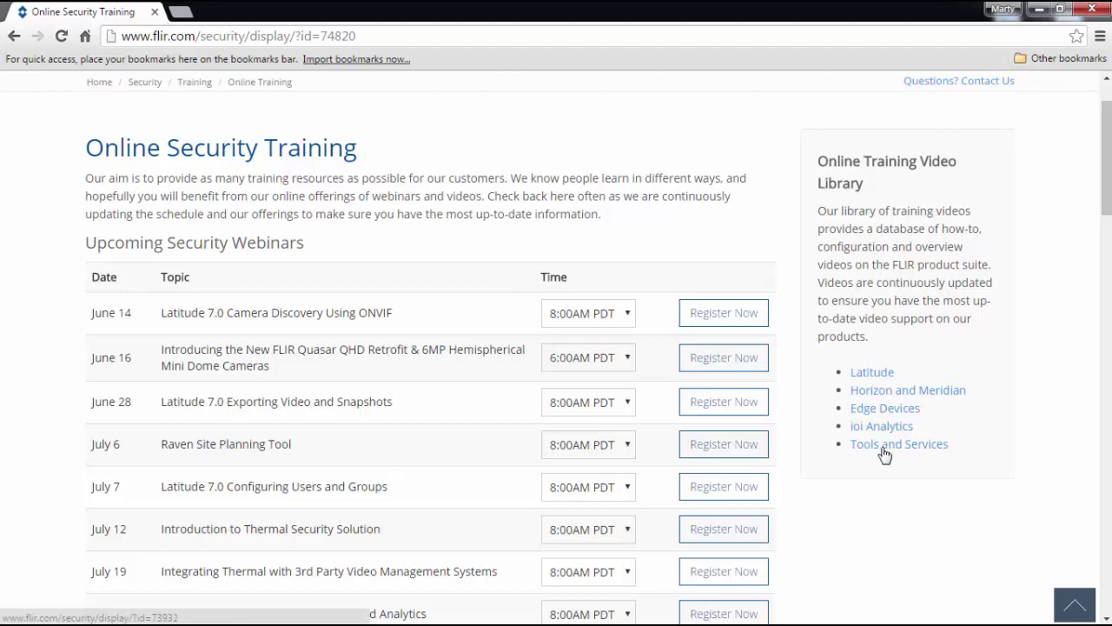
Open the Latitude section of the online training video library and look through its training videos
click(871, 376)
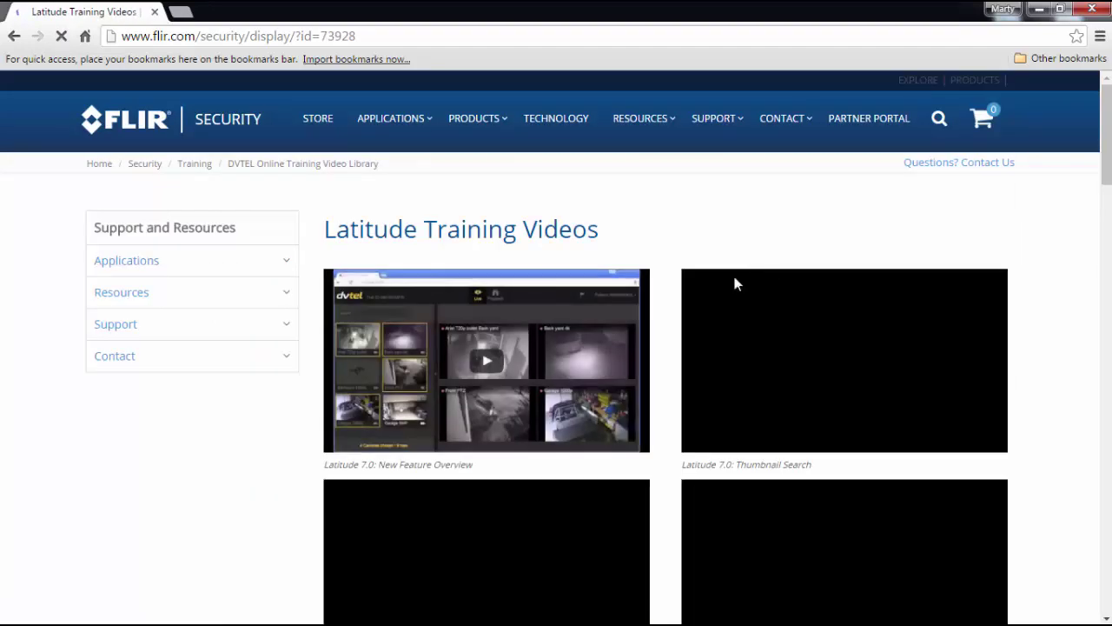
scroll(994, 373, down, 1)
scroll(1025, 349, down, 2)
scroll(1023, 348, down, 8)
scroll(1021, 343, up, 10)
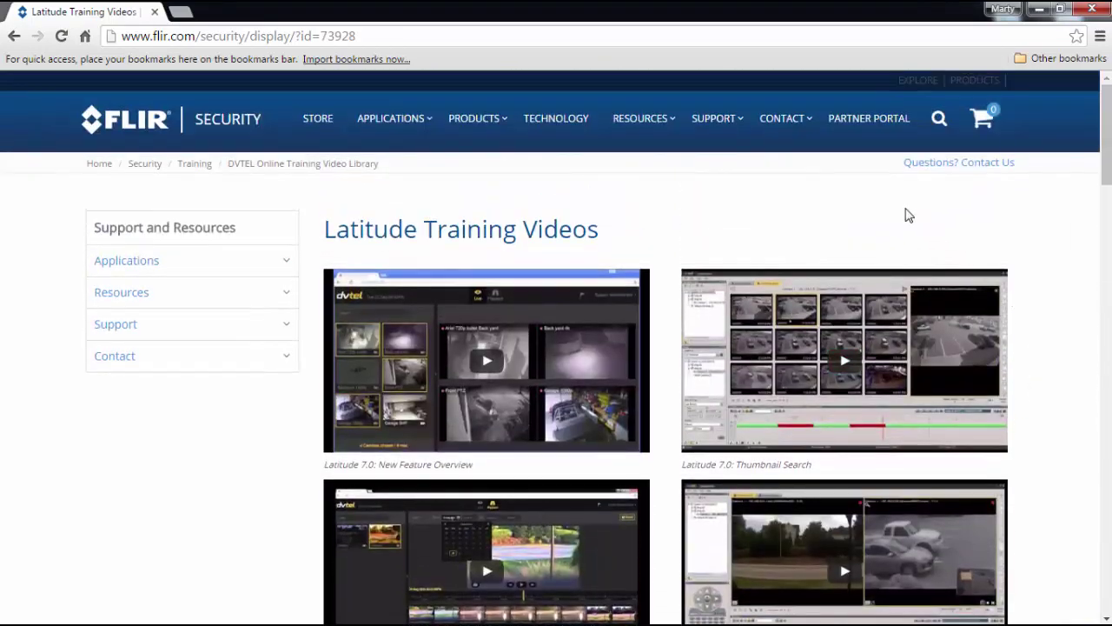